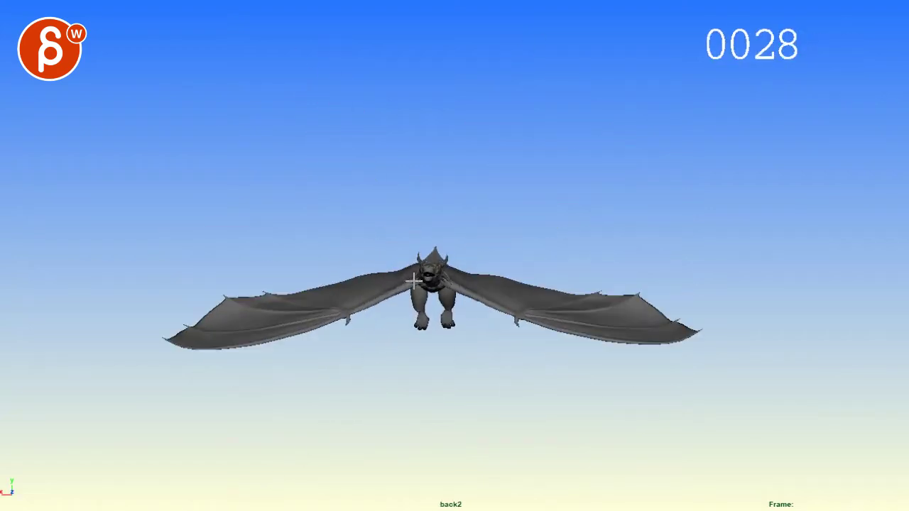
- Draw red strokes along the left wing's trailing, leading and lower edges on back-view frame 28
left_click_drag(296, 334, 204, 345)
mouse_move(407, 278)
left_mouse_down()
mouse_move(340, 332)
mouse_move(233, 383)
left_mouse_up()
left_click_drag(342, 319, 235, 354)
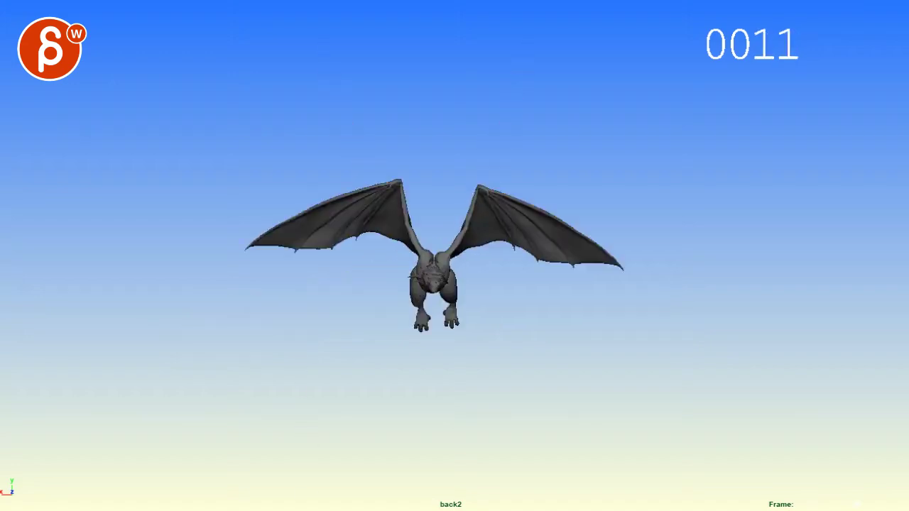
- Step back and forth around frame 28 to compare wing poses, then resume the flight cycle
key("alt+comma")
key("alt+comma")
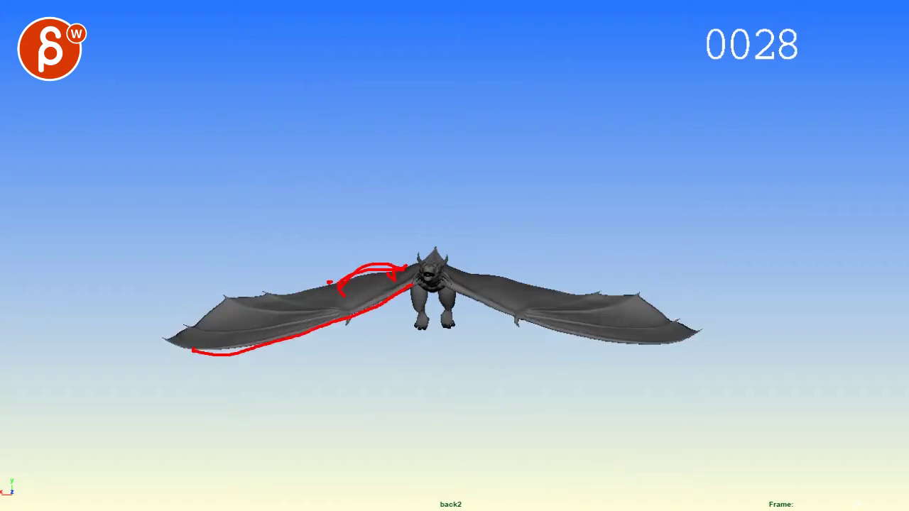
key("alt+period")
key("alt+period")
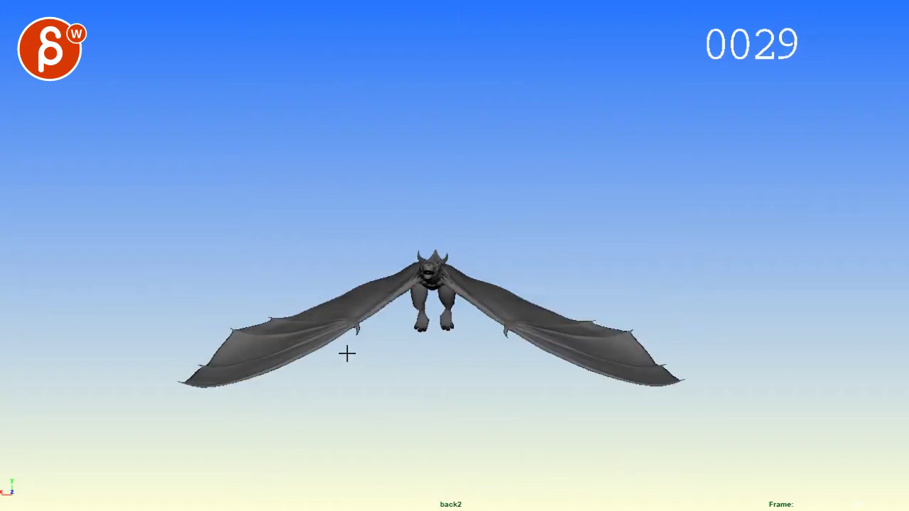
key("alt+comma")
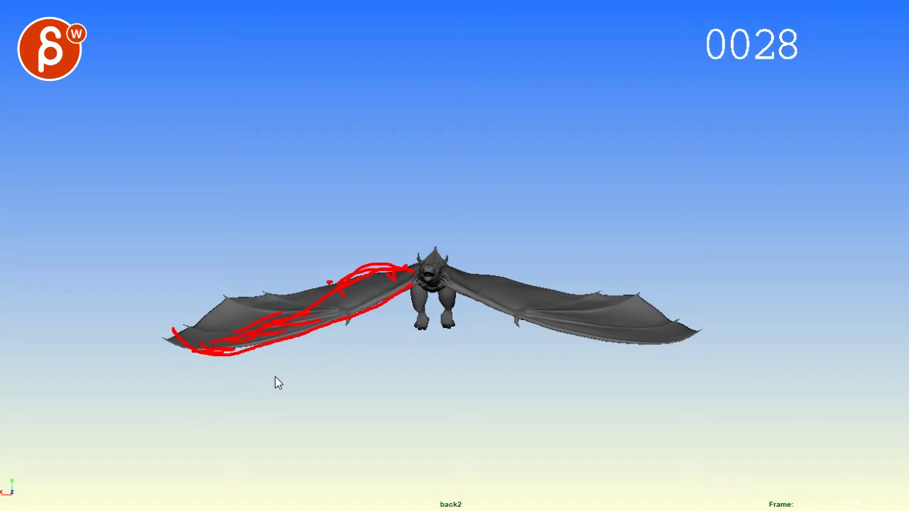
key("Right")
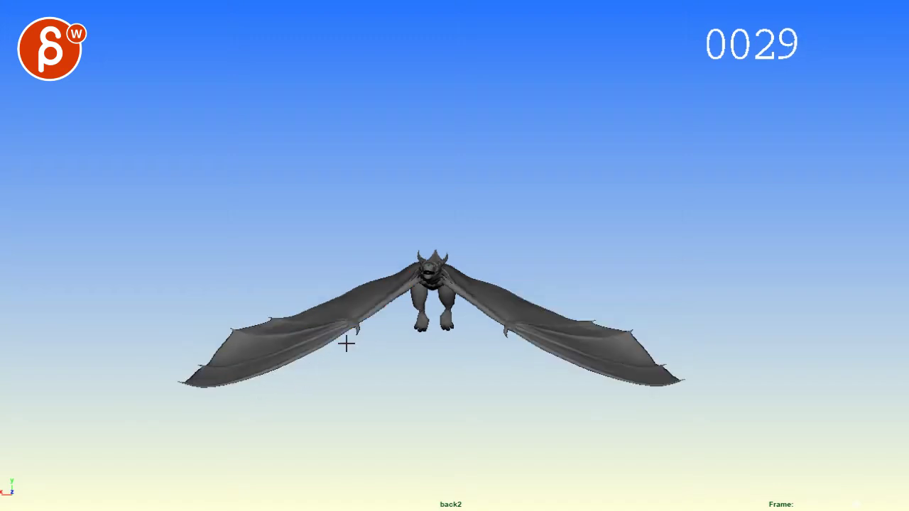
key("space")
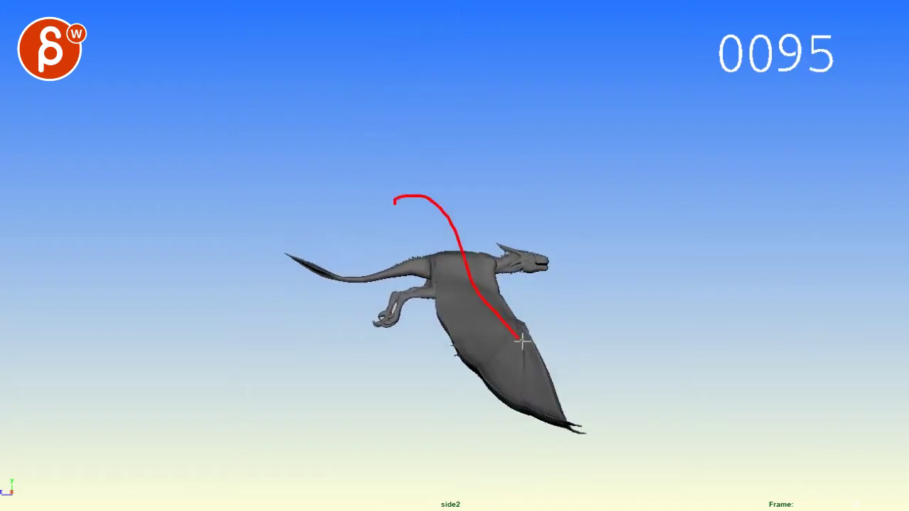
- Sketch red looping arcs of the wing's upstroke and sweep on side-view frames 95–126
left_click_drag(427, 354, 525, 357)
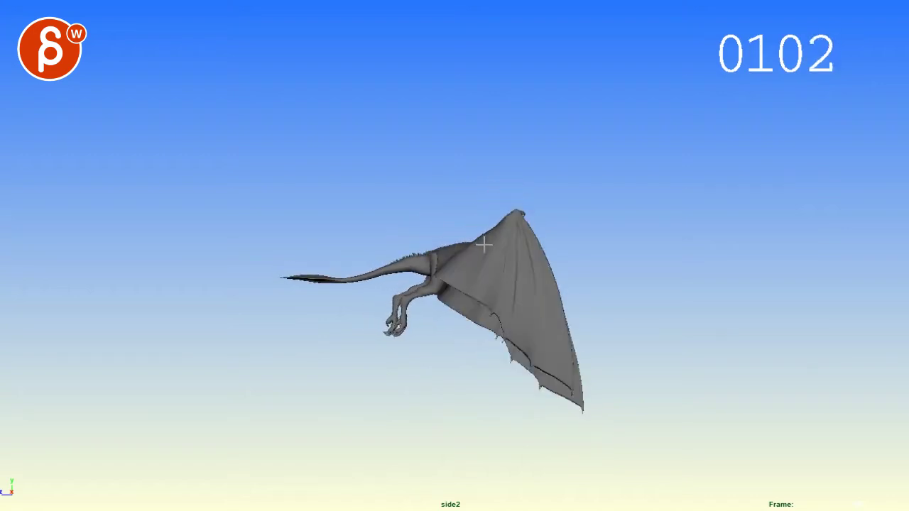
mouse_move(527, 334)
left_mouse_down()
mouse_move(520, 221)
mouse_move(478, 176)
left_mouse_up()
mouse_move(353, 261)
left_mouse_down()
mouse_move(447, 257)
mouse_move(533, 282)
left_mouse_up()
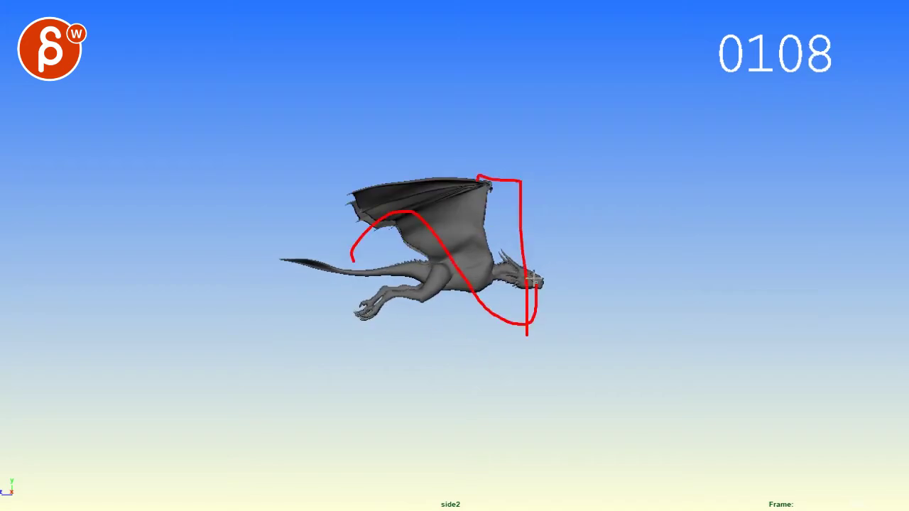
mouse_move(467, 329)
left_mouse_down()
mouse_move(497, 209)
mouse_move(433, 170)
left_mouse_up()
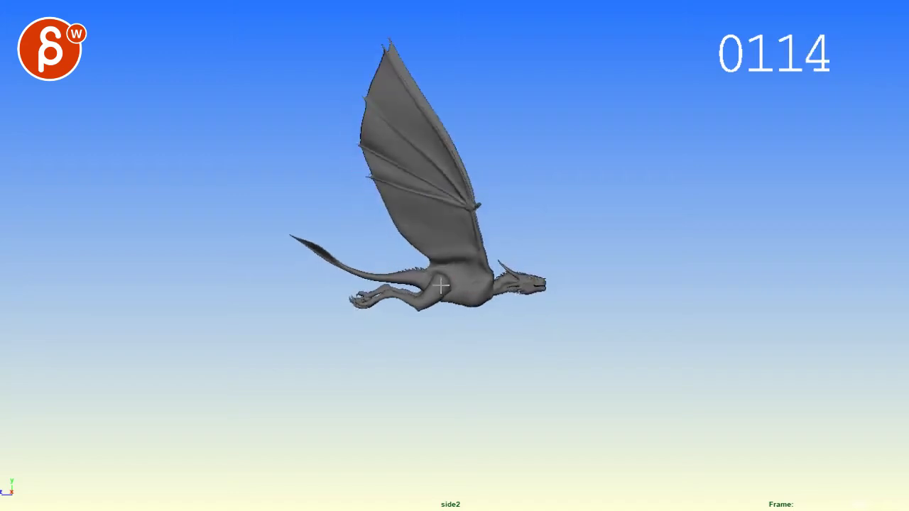
mouse_move(360, 191)
left_mouse_down()
mouse_move(393, 179)
mouse_move(443, 221)
mouse_move(481, 309)
mouse_move(531, 325)
mouse_move(475, 236)
left_mouse_up()
left_click_drag(431, 186, 480, 304)
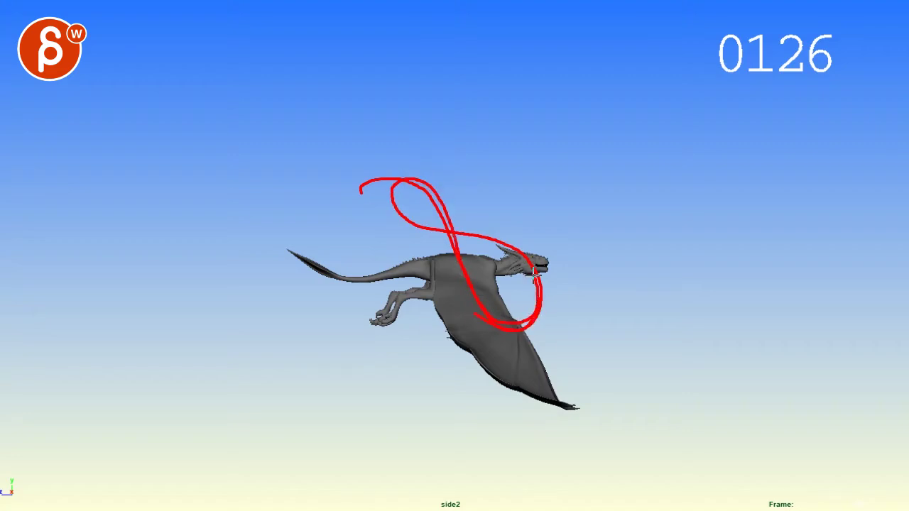
mouse_move(405, 167)
left_mouse_down()
mouse_move(428, 192)
mouse_move(482, 315)
left_mouse_up()
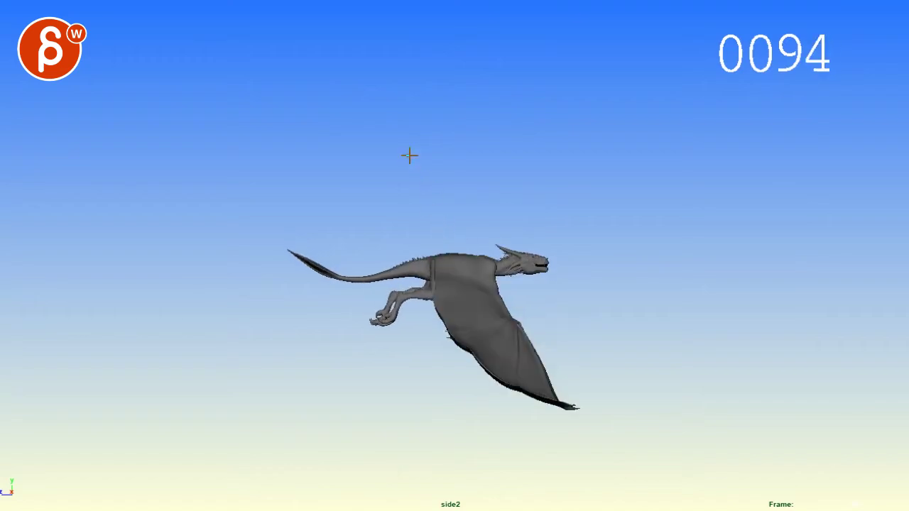
left_click_drag(406, 164, 524, 323)
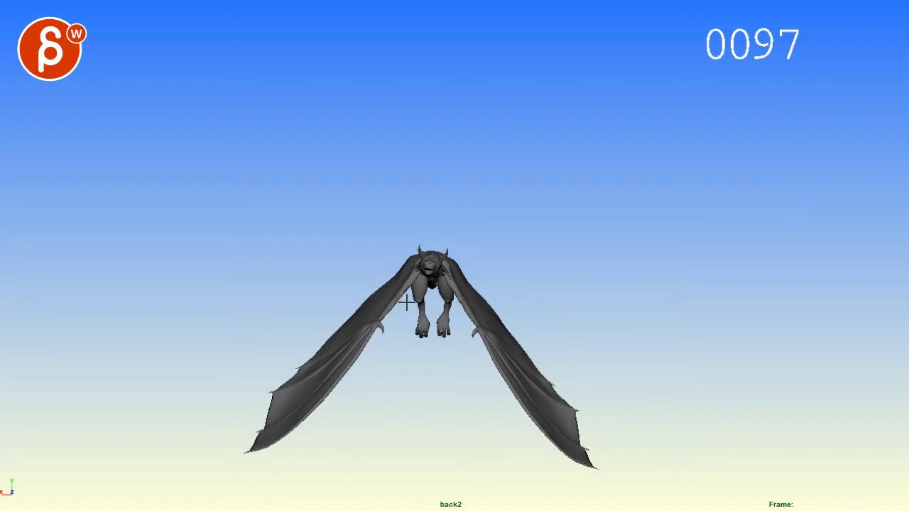
- Draw a red arrow rising from the dragon's body on back-view frame 97
left_click_drag(433, 216, 450, 235)
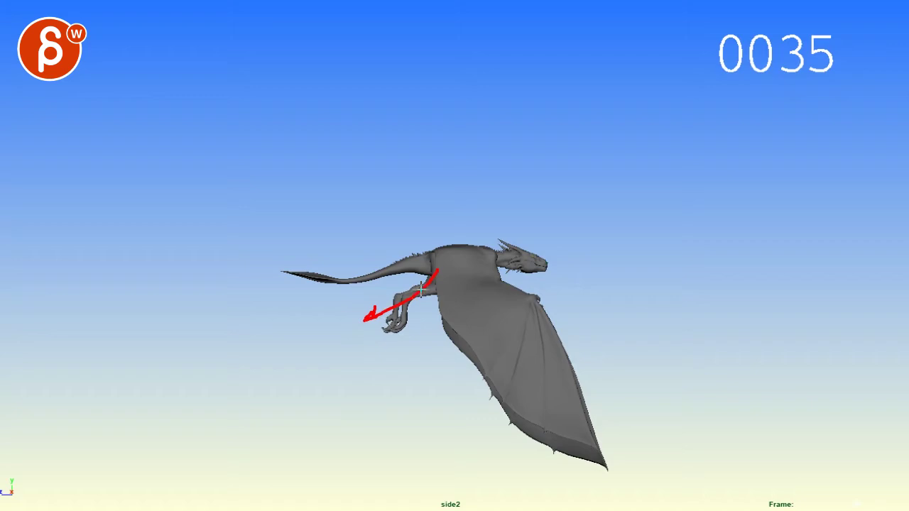
- Circle the hind feet in red, add a line from back to legs, and resume playback
mouse_move(374, 325)
left_mouse_down()
mouse_move(381, 296)
mouse_move(398, 287)
mouse_move(370, 309)
mouse_move(388, 290)
mouse_move(381, 312)
mouse_move(403, 294)
mouse_move(403, 338)
mouse_move(376, 298)
left_mouse_up()
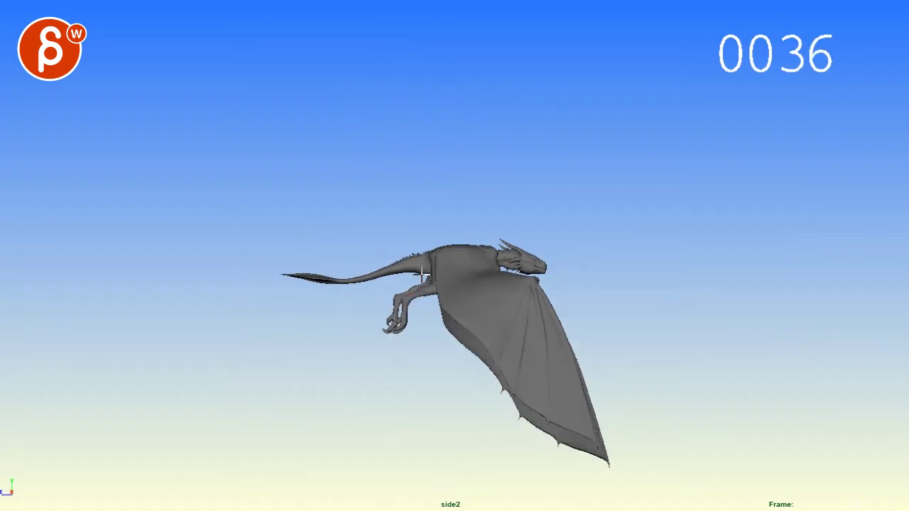
mouse_move(452, 266)
left_mouse_down()
mouse_move(357, 315)
mouse_move(346, 331)
mouse_move(362, 312)
mouse_move(432, 279)
mouse_move(353, 318)
left_mouse_up()
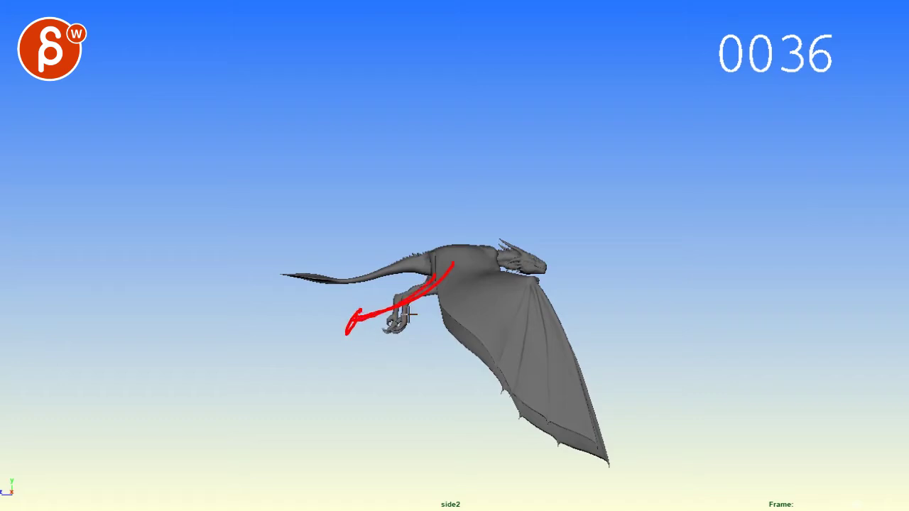
key("space")
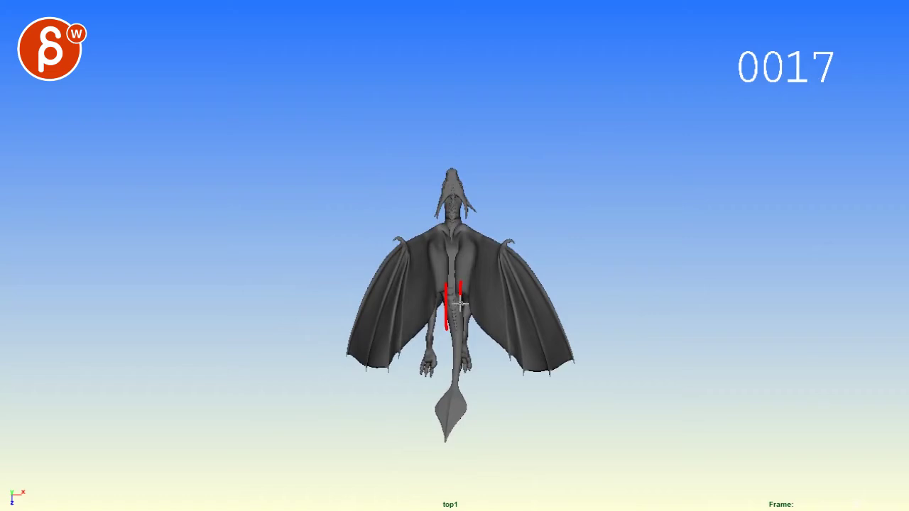
- Draw red lines down the dragon's spine to the tail on top-view frames 17 and 121
mouse_move(462, 327)
left_mouse_down()
mouse_move(462, 362)
mouse_move(425, 429)
left_mouse_up()
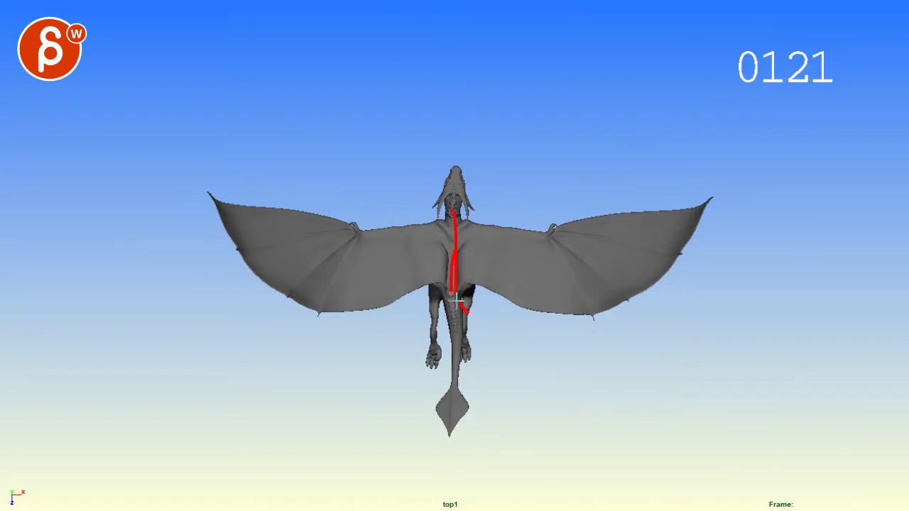
left_click_drag(458, 301, 465, 399)
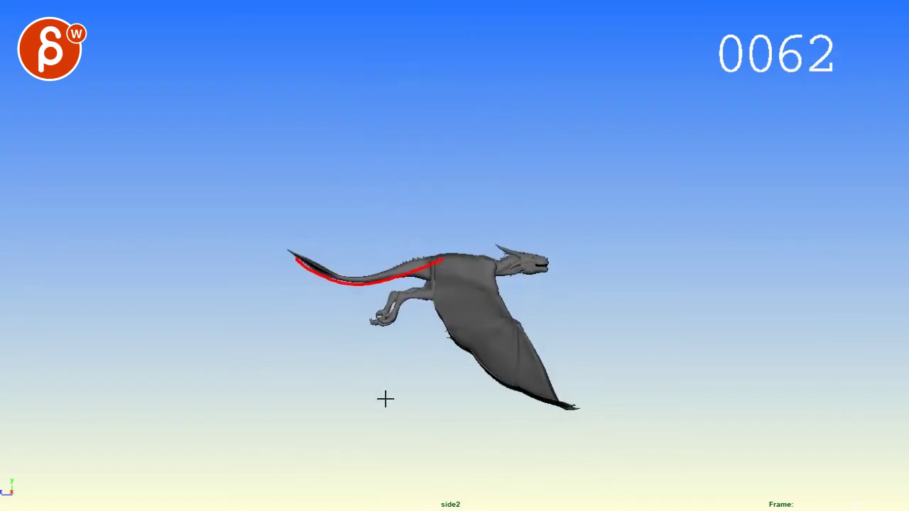
- Draw a red line dropping onto the wing and several red strokes beside the tail
left_click_drag(374, 52, 435, 293)
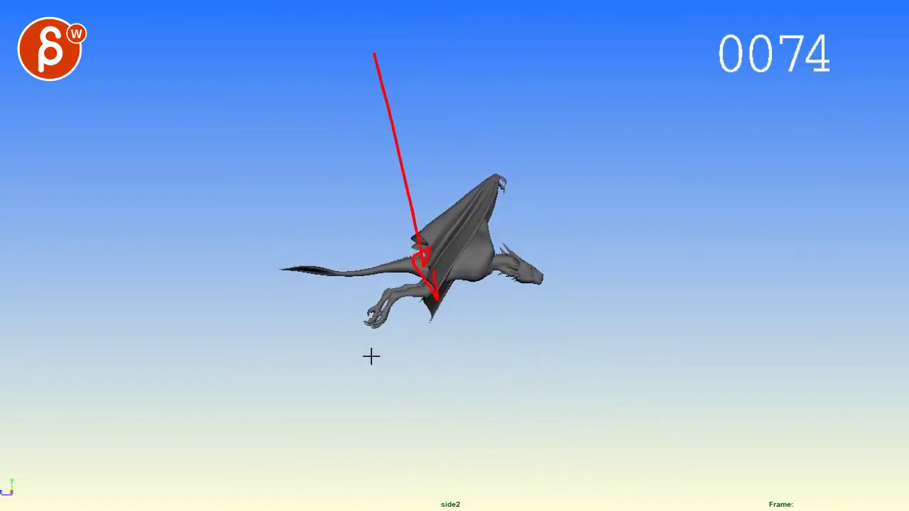
left_click_drag(274, 254, 341, 390)
left_click_drag(284, 269, 345, 389)
left_click_drag(290, 241, 341, 351)
left_click_drag(318, 259, 355, 351)
left_click_drag(284, 206, 326, 309)
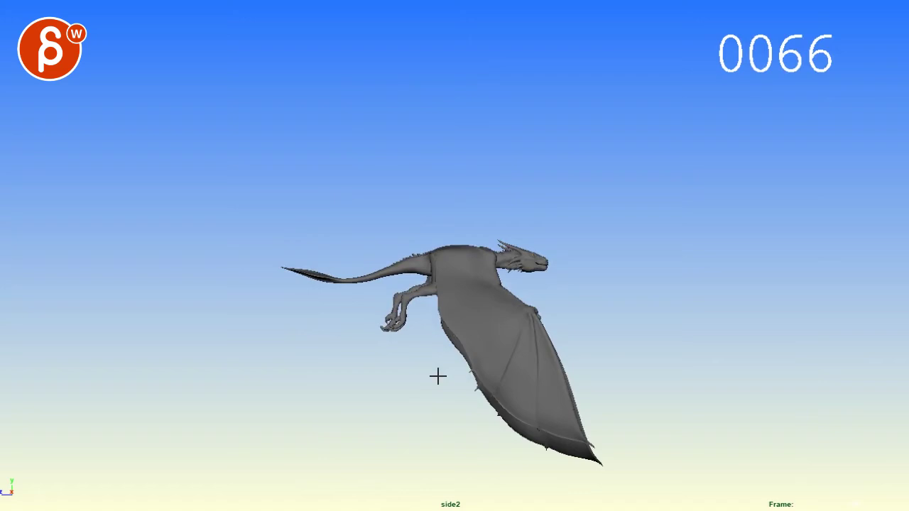
- On frame 66, draw red overlap arcs from hip along tail and around leg, then resume playback
mouse_move(486, 281)
left_mouse_down()
mouse_move(476, 237)
mouse_move(466, 254)
left_mouse_up()
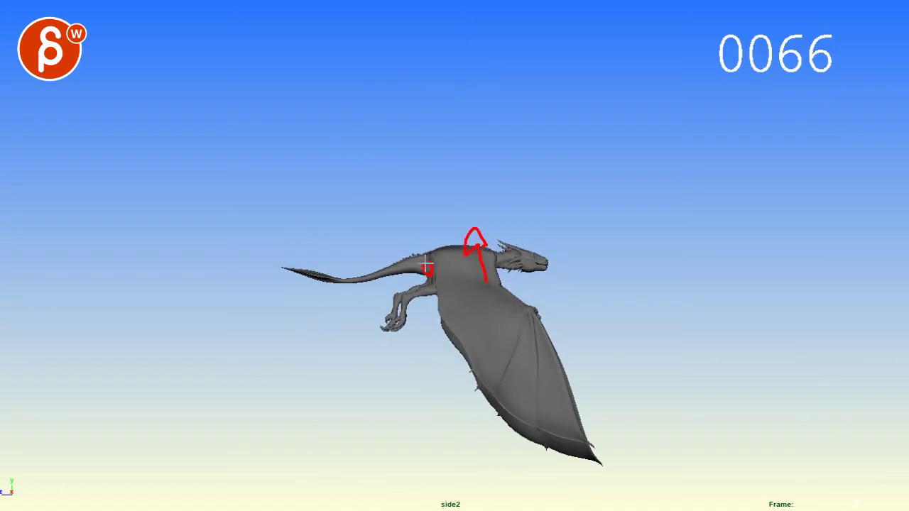
left_click_drag(430, 287, 382, 323)
mouse_move(426, 259)
left_mouse_down()
mouse_move(359, 263)
mouse_move(307, 290)
left_mouse_up()
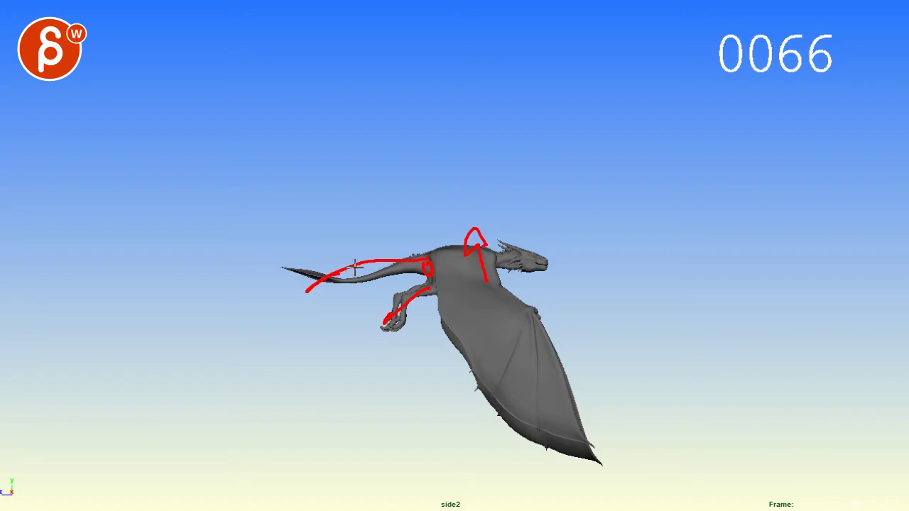
left_click_drag(429, 265, 369, 281)
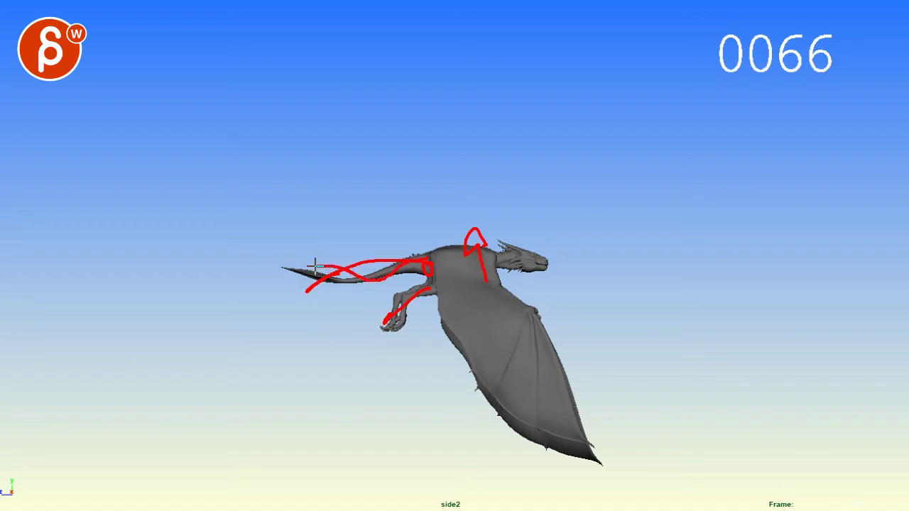
mouse_move(429, 264)
left_mouse_down()
mouse_move(372, 299)
mouse_move(345, 266)
left_mouse_up()
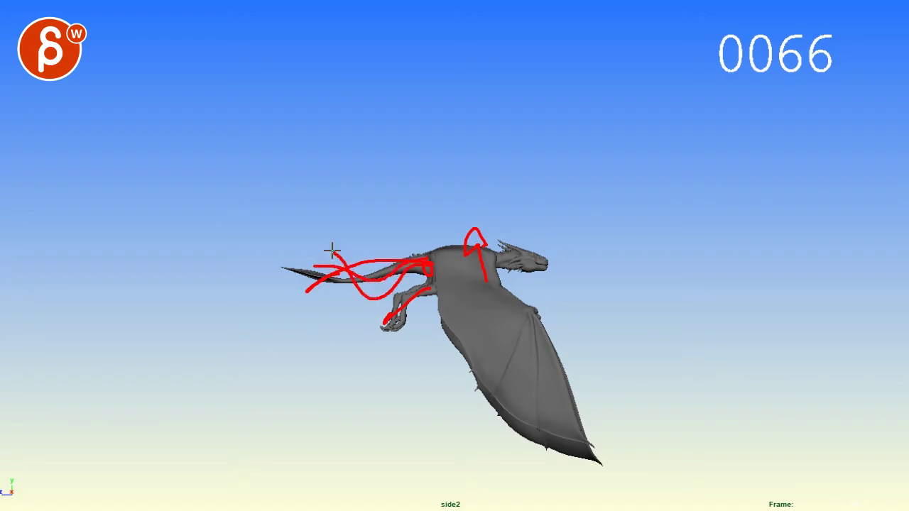
mouse_move(410, 275)
left_mouse_down()
mouse_move(388, 310)
mouse_move(359, 318)
mouse_move(330, 279)
mouse_move(334, 307)
left_mouse_up()
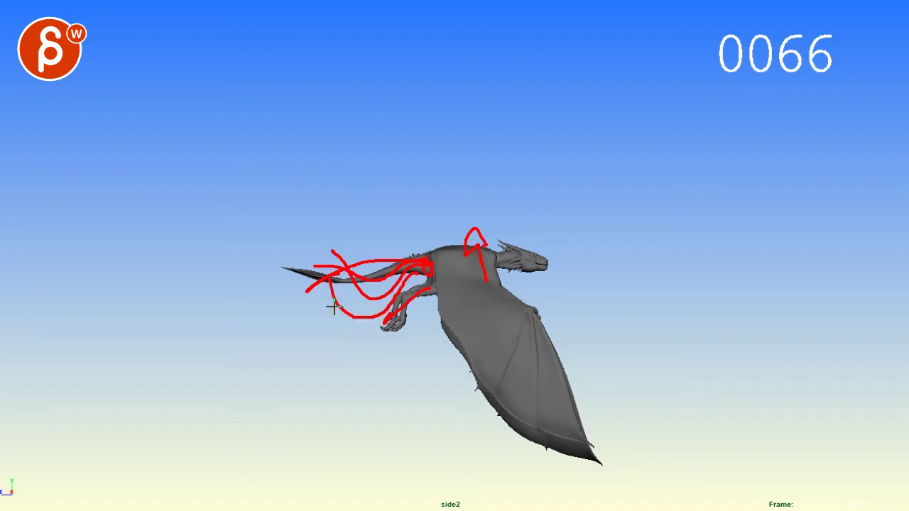
mouse_move(422, 263)
left_mouse_down()
mouse_move(340, 295)
mouse_move(397, 286)
mouse_move(384, 304)
left_mouse_up()
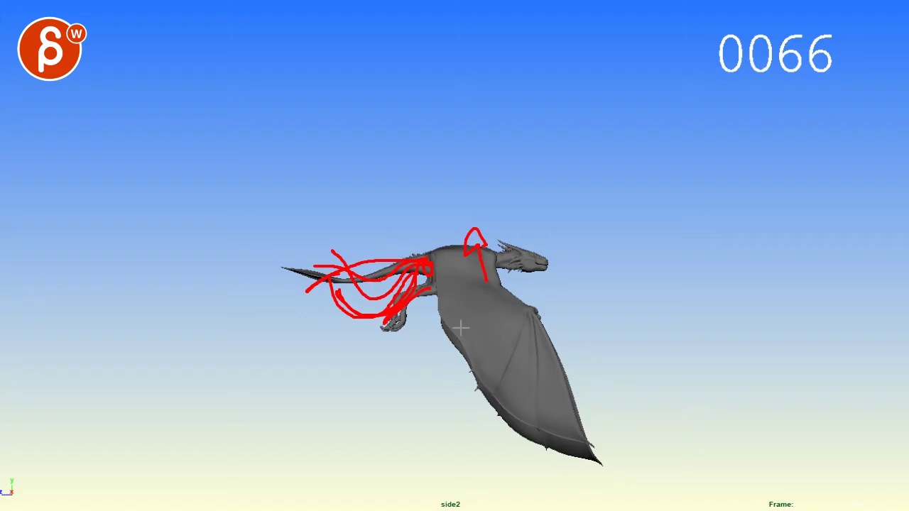
key("alt+v")
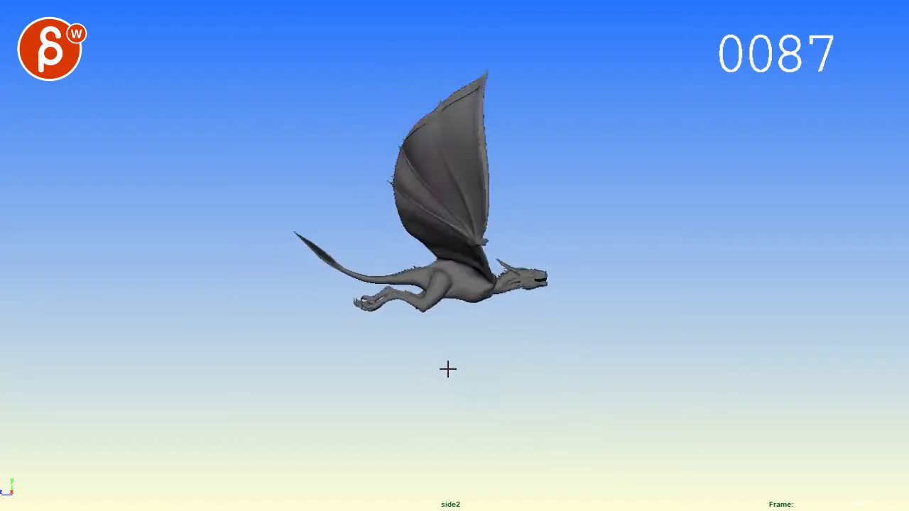